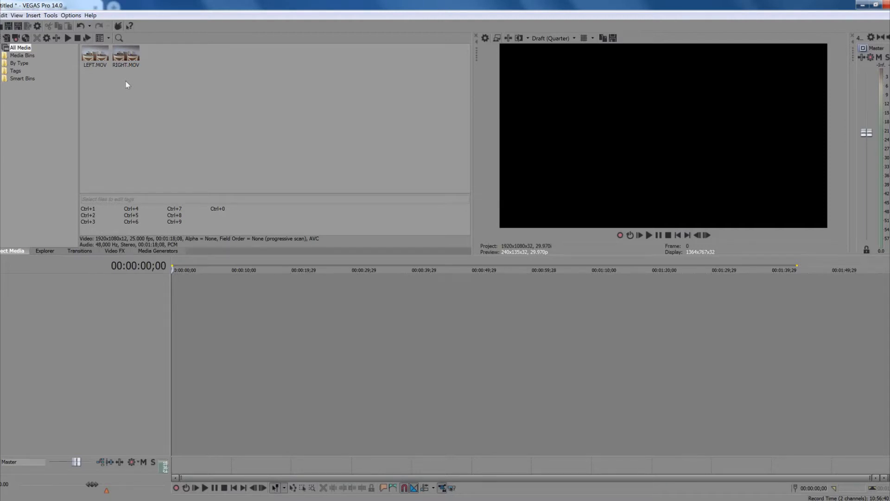
# Place RIGHT.MOV at the start of the empty timeline and match the project video settings to the clip.
pyautogui.moveTo(128, 56); pyautogui.dragTo(172, 284)
pyautogui.click(502, 204)
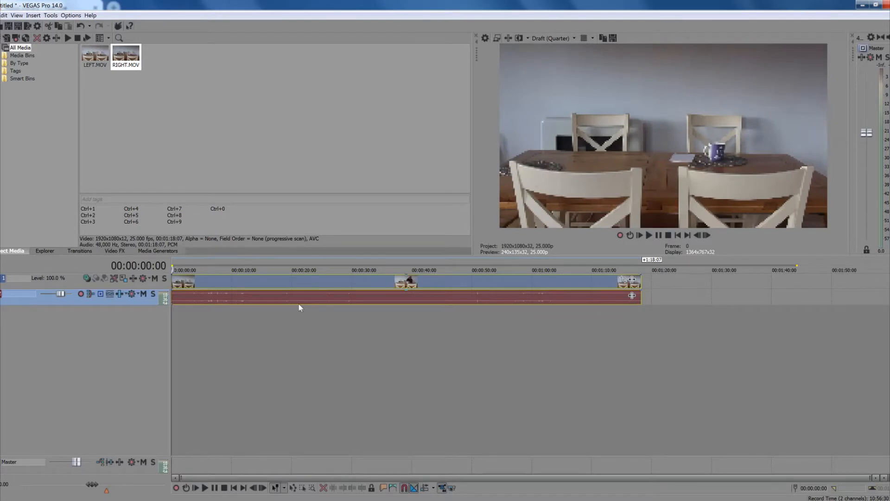
# Set the video preview quality to Good (Half).
pyautogui.click(575, 39)
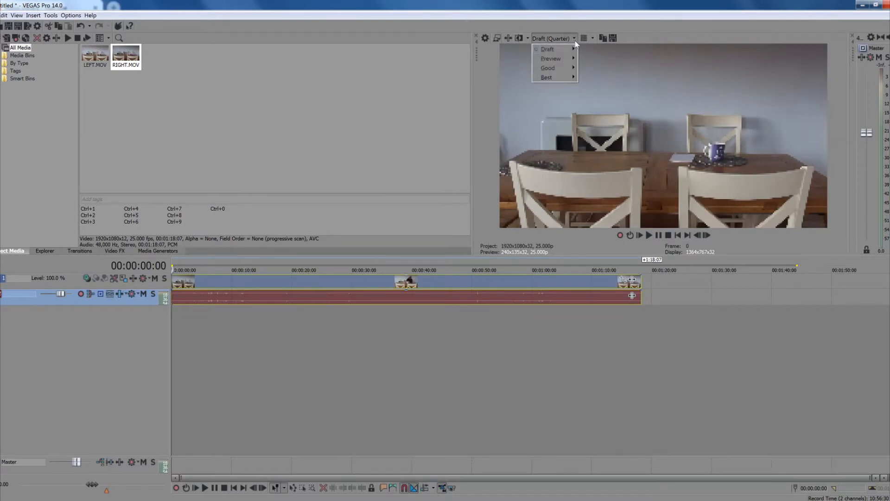
pyautogui.moveTo(561, 72)
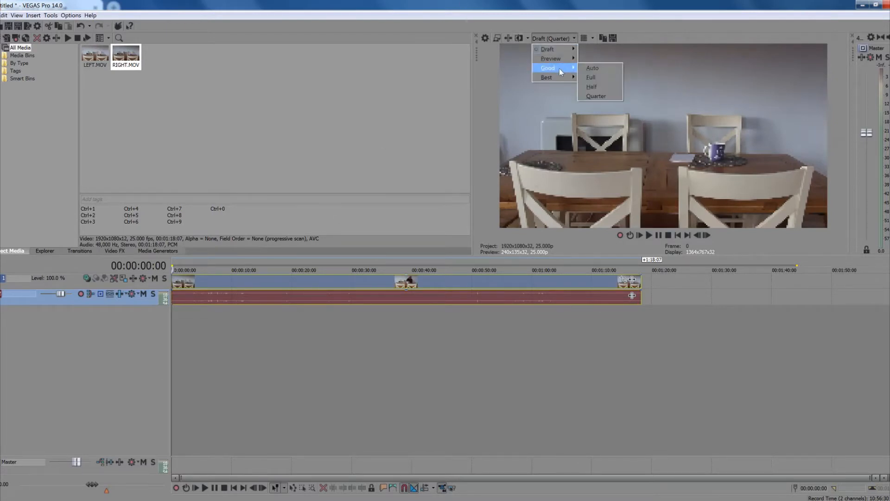
pyautogui.click(598, 88)
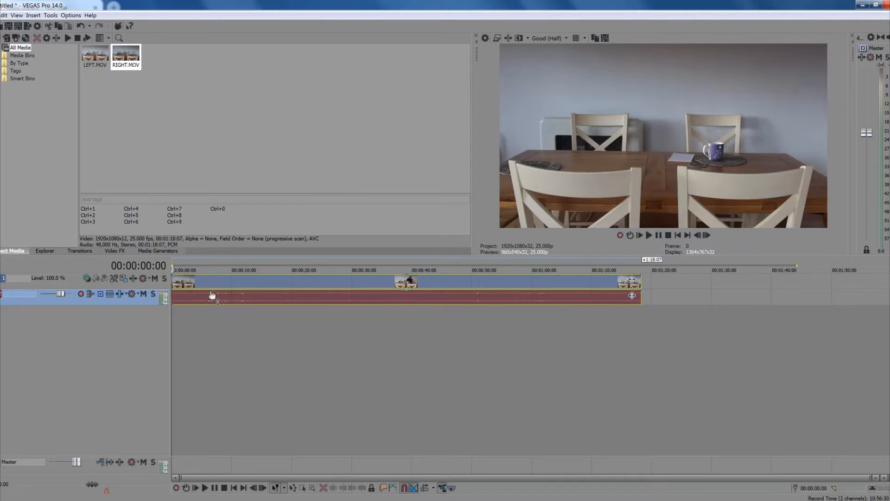
# Trim about 7.5 seconds off the start of the RIGHT clip and mute its audio track.
pyautogui.moveTo(175, 284)
pyautogui.mouseDown()
pyautogui.moveTo(226, 281)
pyautogui.moveTo(183, 283)
pyautogui.mouseUp()
pyautogui.press('space')
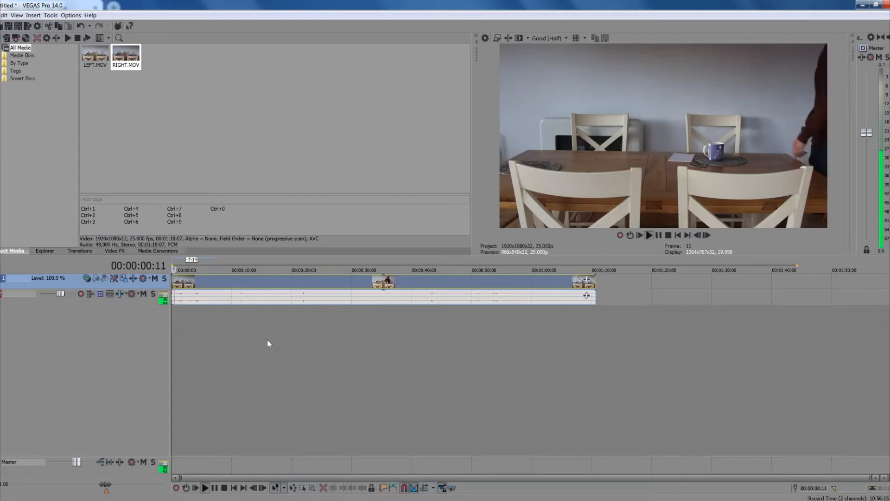
pyautogui.press('space')
pyautogui.click(143, 294)
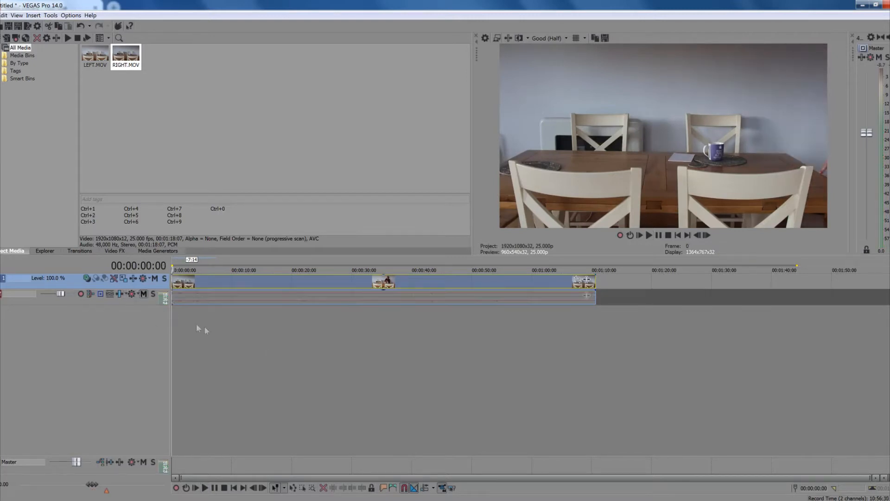
# Play the RIGHT clip from its start and review its later section up to about 1:05.
pyautogui.press('space')
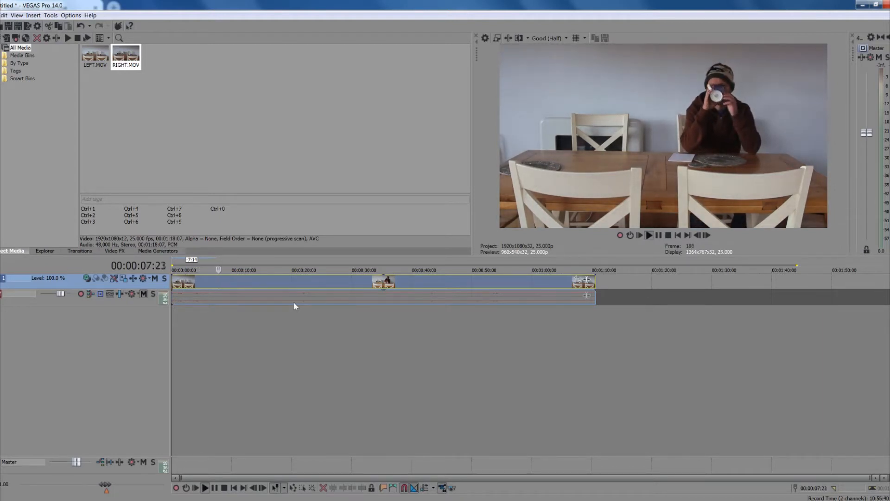
pyautogui.press('space')
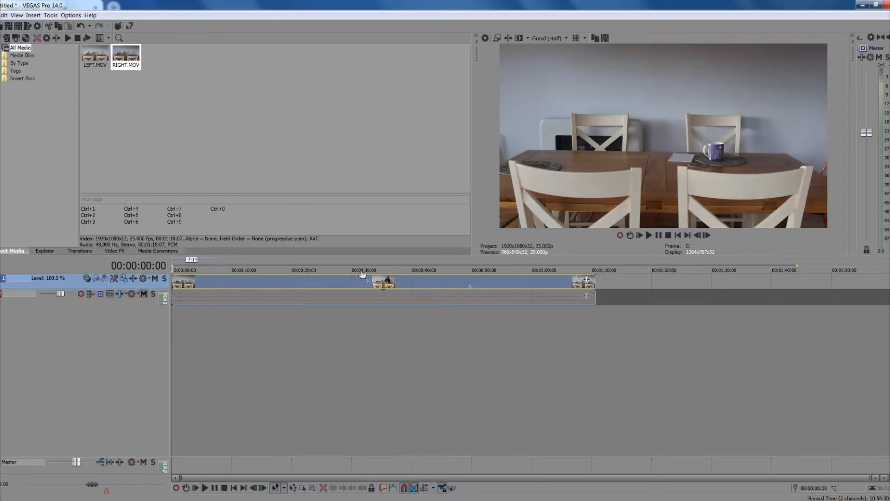
pyautogui.click(510, 324)
pyautogui.click(473, 329)
pyautogui.click(454, 323)
pyautogui.click(485, 323)
pyautogui.press('space')
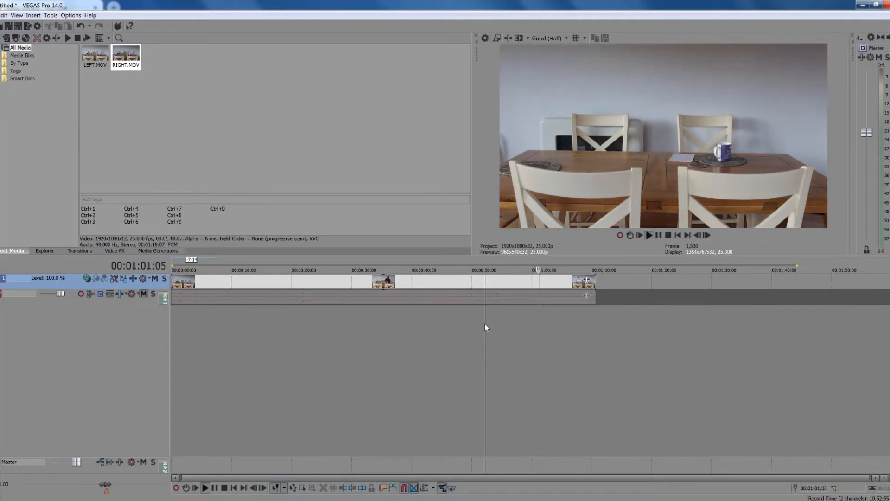
pyautogui.press('space')
pyautogui.click(563, 327)
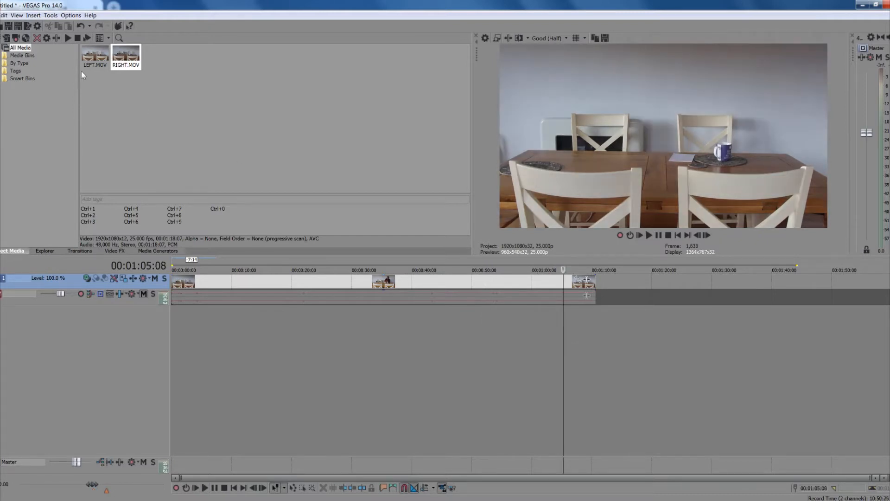
# Place LEFT.MOV on new tracks below the RIGHT clip and trim about 18 seconds off its start.
pyautogui.moveTo(92, 58); pyautogui.dragTo(534, 333)
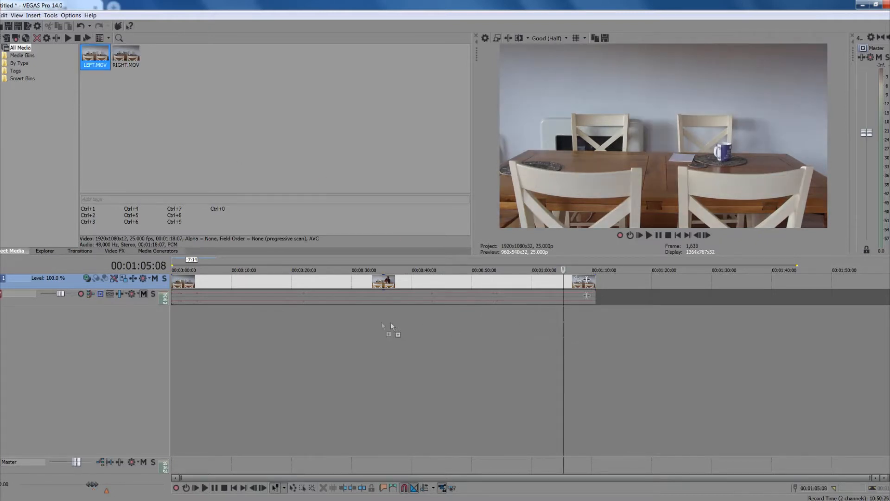
pyautogui.moveTo(173, 315); pyautogui.dragTo(199, 315)
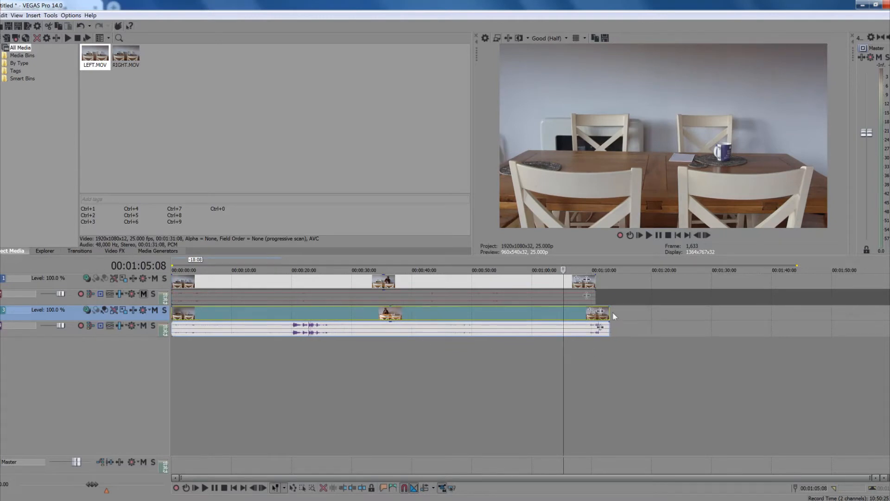
# Trim the ends of the LEFT and RIGHT clips to the same point at about 58 seconds.
pyautogui.moveTo(609, 312); pyautogui.dragTo(521, 311)
pyautogui.moveTo(595, 279); pyautogui.dragTo(519, 280)
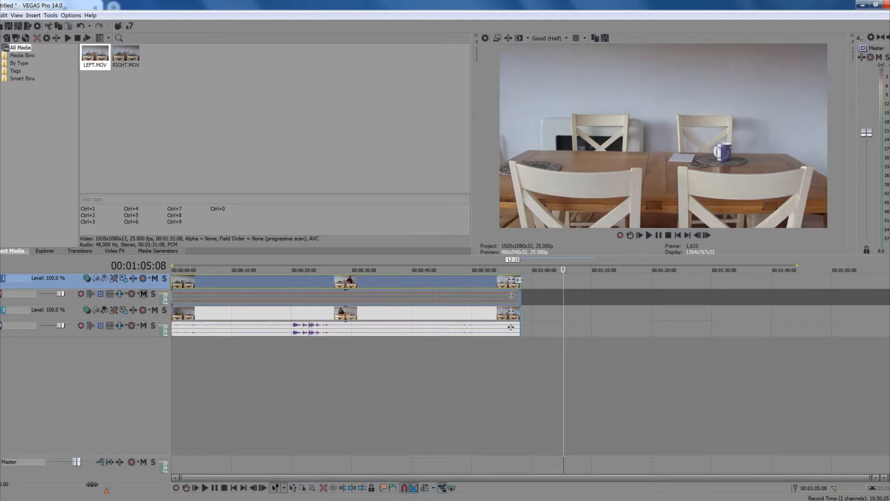
# Move the playhead to 00:00:07:17 and enable the mask in Event Pan/Crop for the RIGHT video event.
pyautogui.click(405, 353)
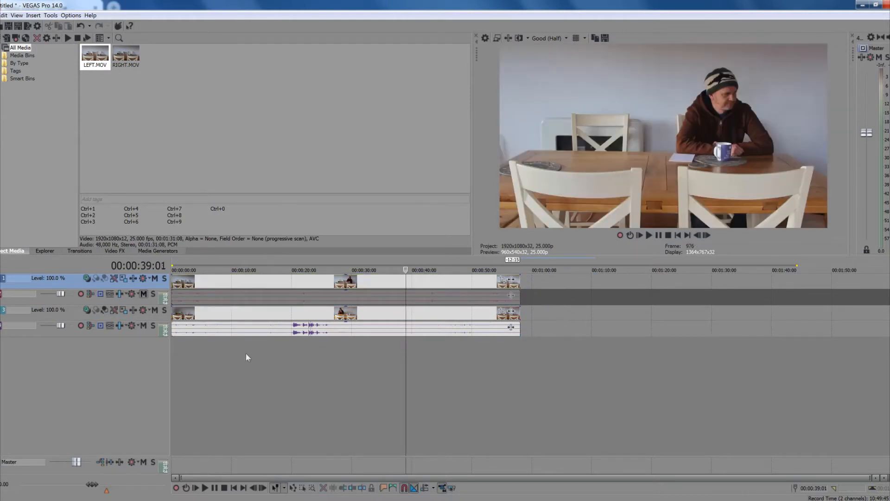
pyautogui.click(218, 353)
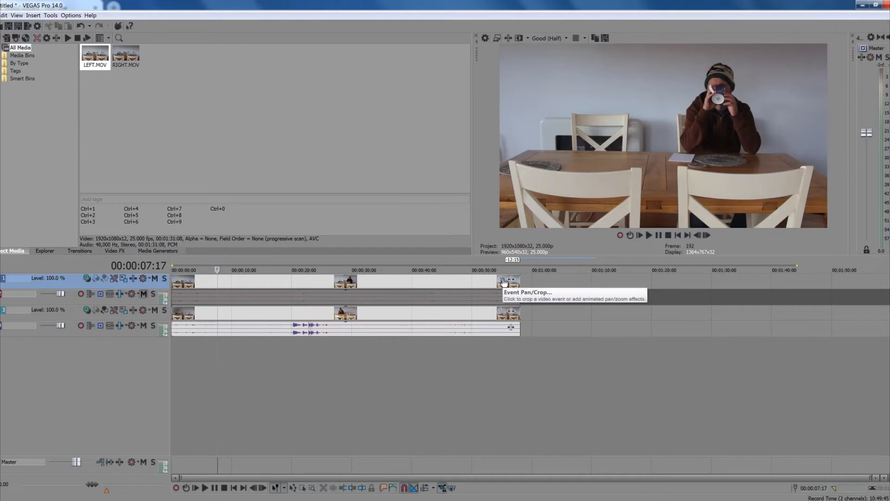
pyautogui.rightClick(378, 286)
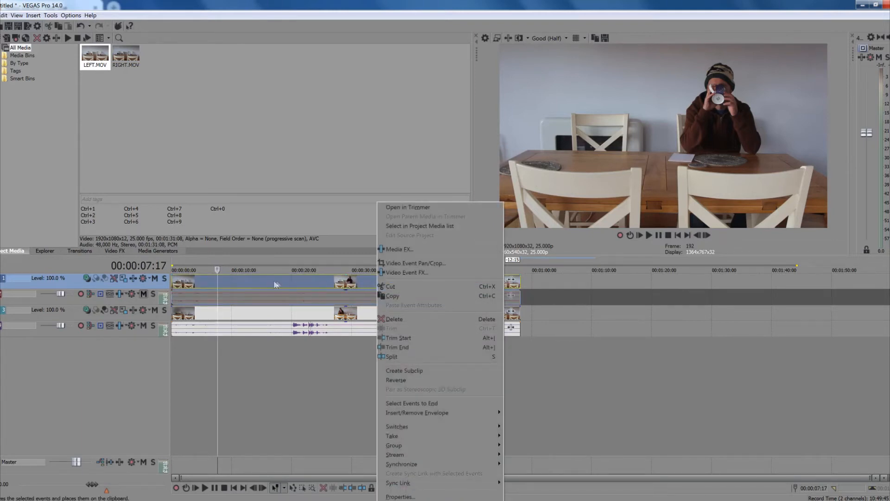
pyautogui.click(423, 267)
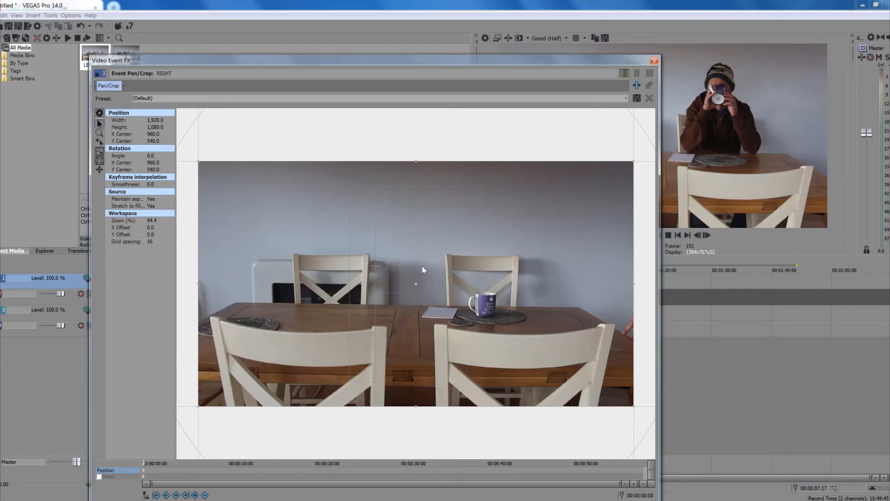
pyautogui.click(99, 477)
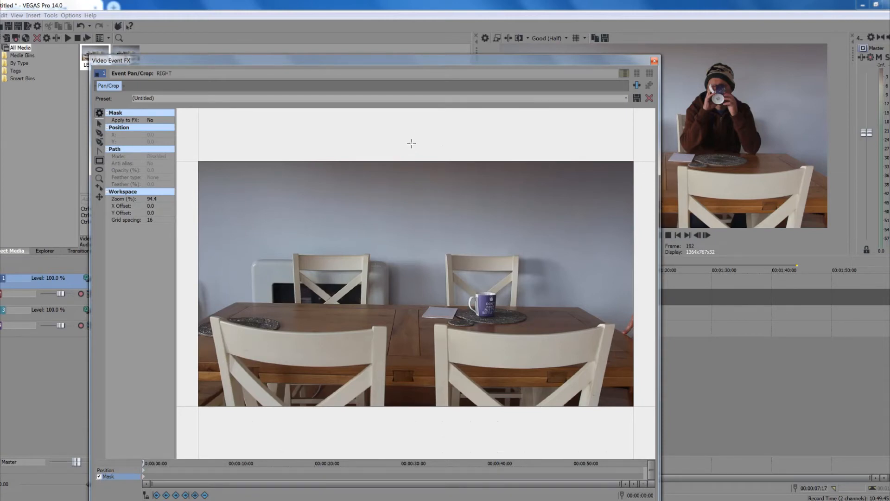
# Draw a rectangular mask over the right half of the frame, centred at about X 1,486, Y 534.
pyautogui.moveTo(411, 143); pyautogui.dragTo(643, 419)
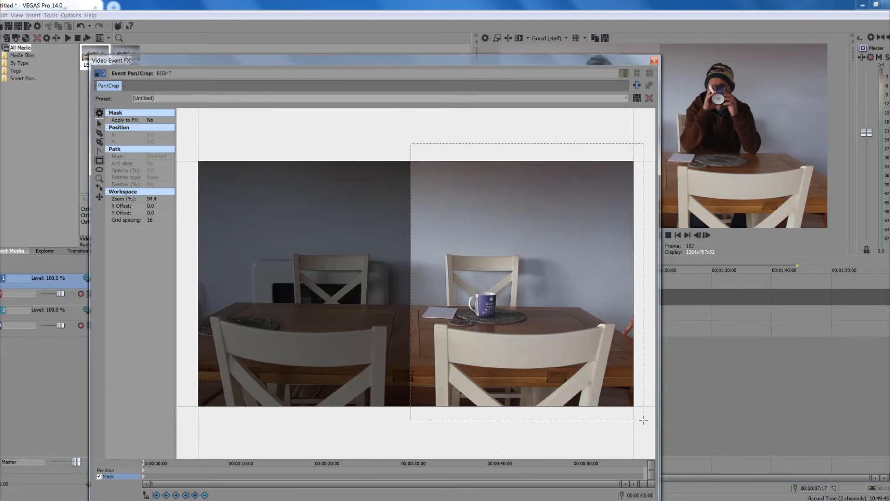
pyautogui.moveTo(643, 420); pyautogui.dragTo(644, 422)
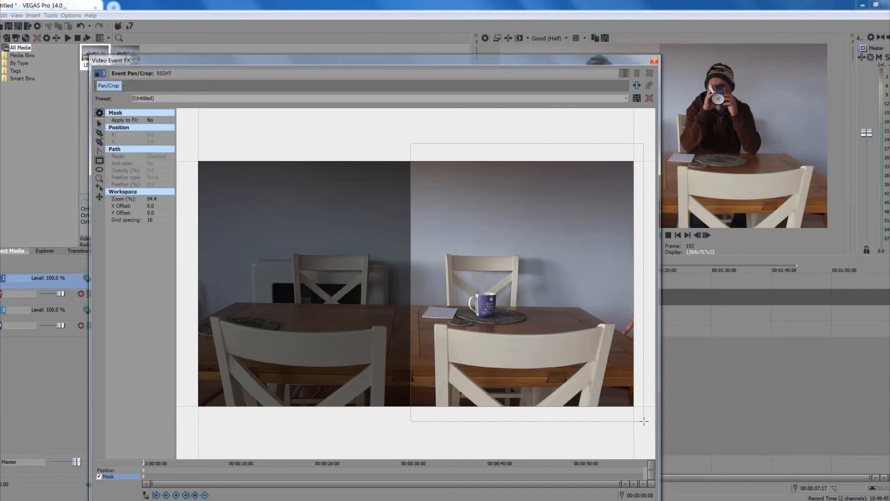
pyautogui.moveTo(644, 421); pyautogui.dragTo(646, 422)
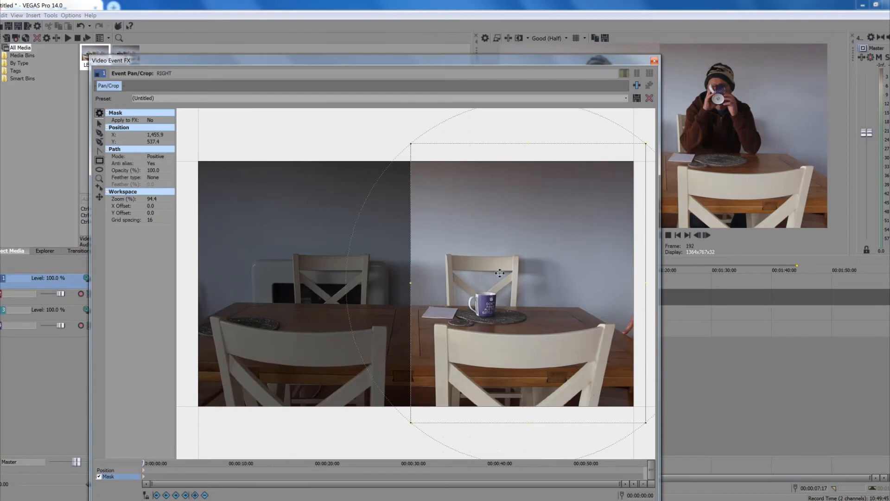
pyautogui.moveTo(499, 273); pyautogui.dragTo(506, 272)
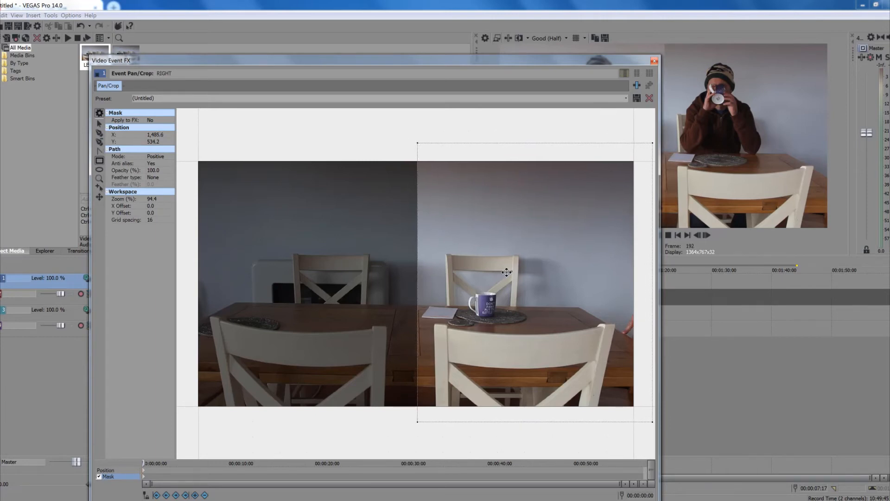
pyautogui.moveTo(501, 271); pyautogui.dragTo(501, 271)
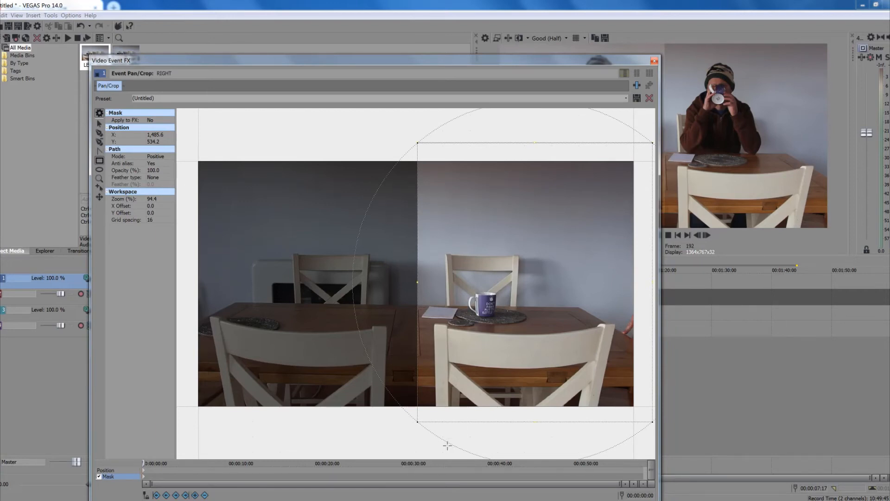
# Enlarge the video preview area and reposition the Video Event FX window to leave the upper part of the preview uncovered.
pyautogui.moveTo(483, 60); pyautogui.dragTo(471, 238)
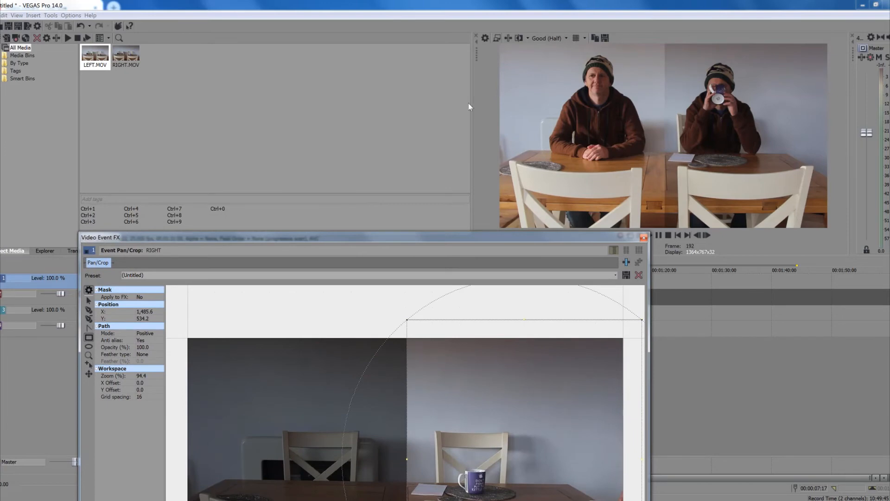
pyautogui.moveTo(471, 104); pyautogui.dragTo(284, 104)
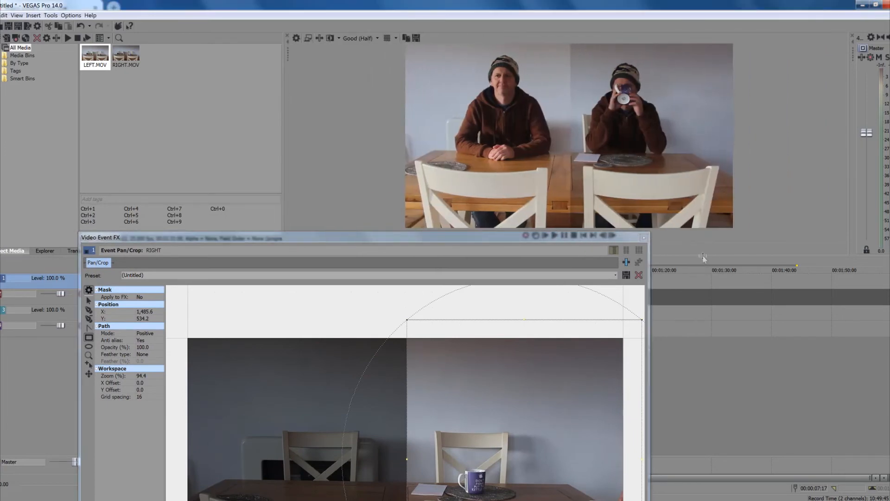
pyautogui.moveTo(703, 258); pyautogui.dragTo(706, 343)
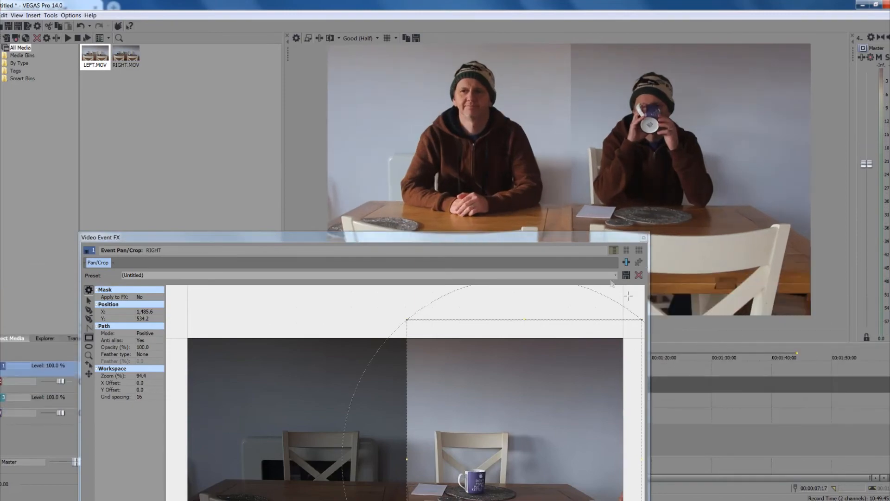
pyautogui.moveTo(508, 238); pyautogui.dragTo(545, 60)
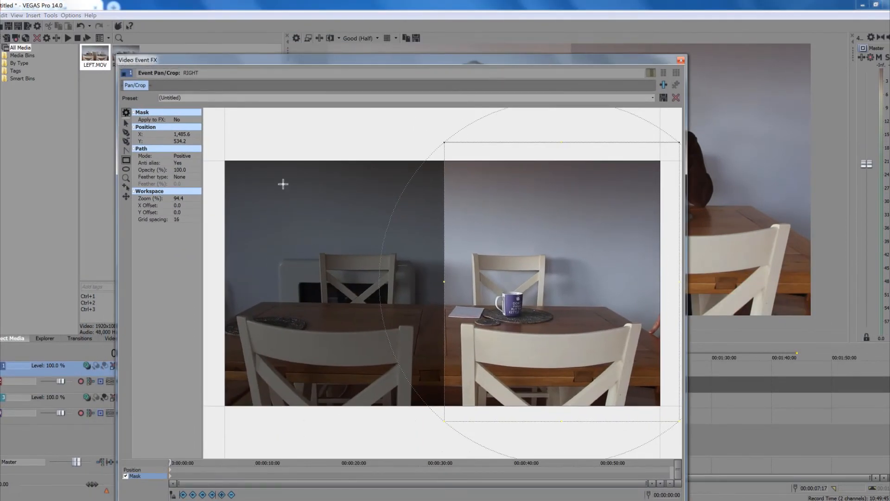
pyautogui.moveTo(227, 64); pyautogui.dragTo(321, 190)
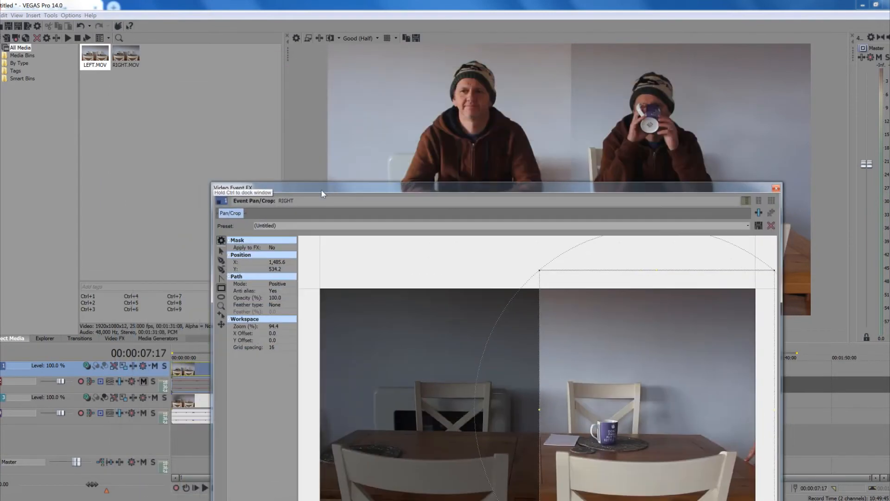
# Set the mask's feather type to Both with 20% feather and close the Video Event FX window.
pyautogui.click(282, 304)
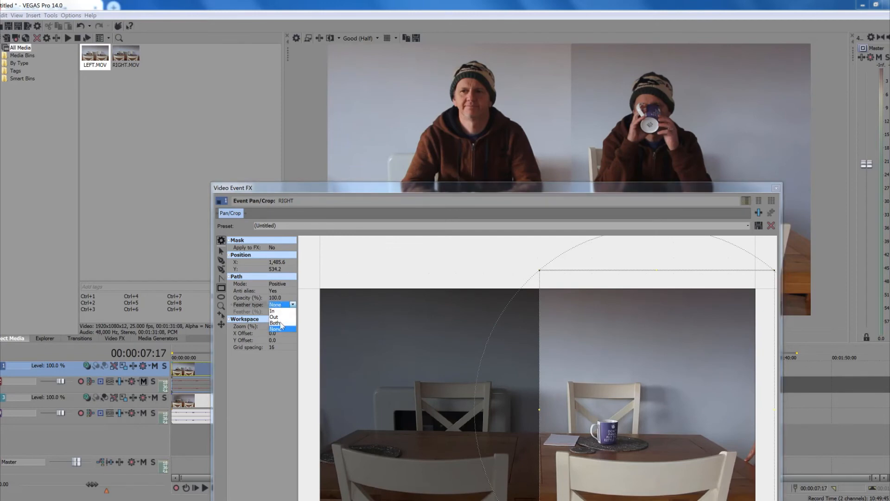
pyautogui.click(276, 323)
pyautogui.click(278, 312)
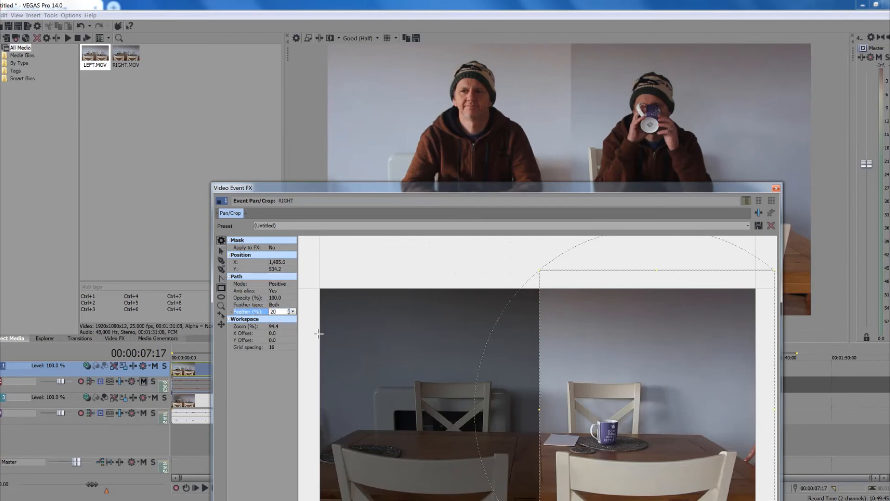
pyautogui.press('Return')
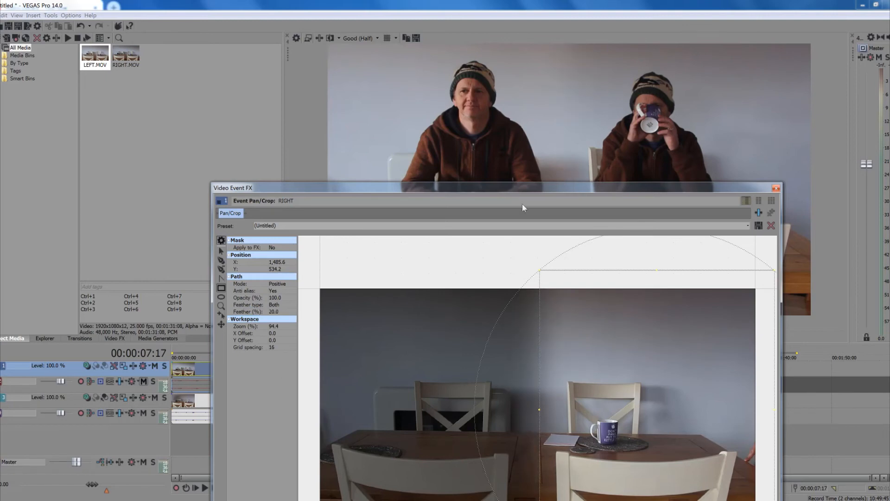
pyautogui.moveTo(527, 193); pyautogui.dragTo(423, 76)
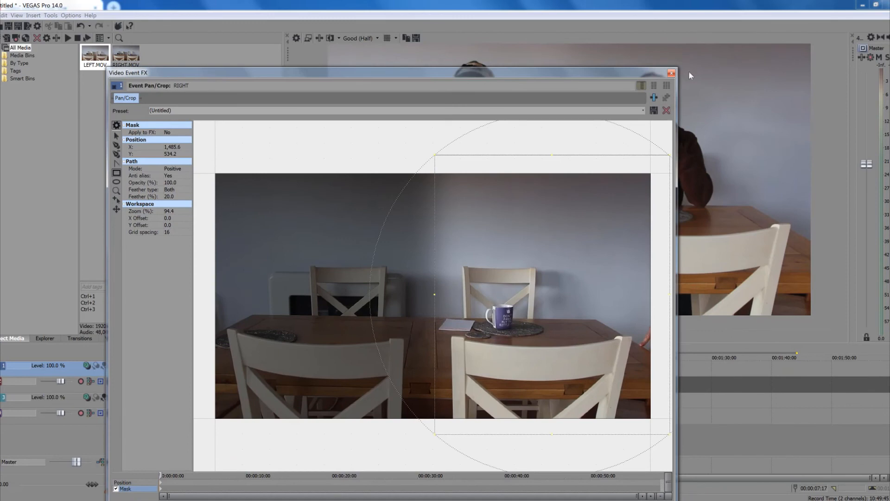
pyautogui.click(671, 73)
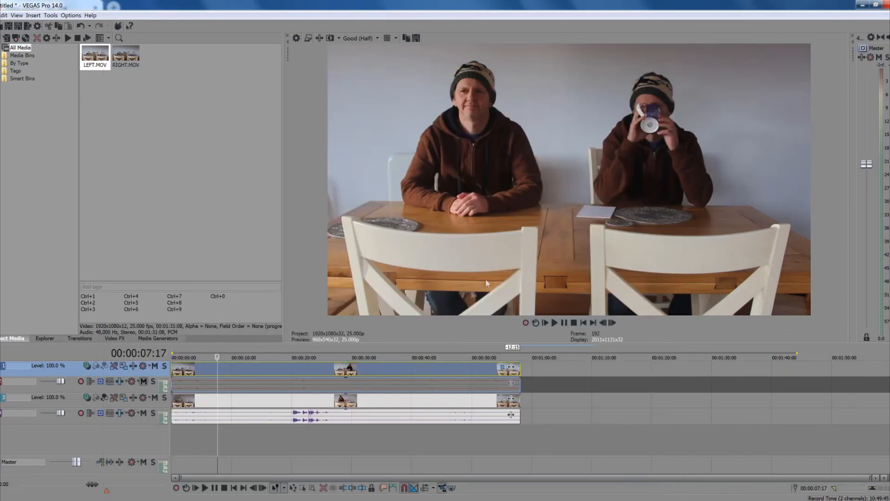
# Play the combined clips from near the start of the timeline and mute the LEFT clip's audio track.
pyautogui.click(173, 429)
pyautogui.press('space')
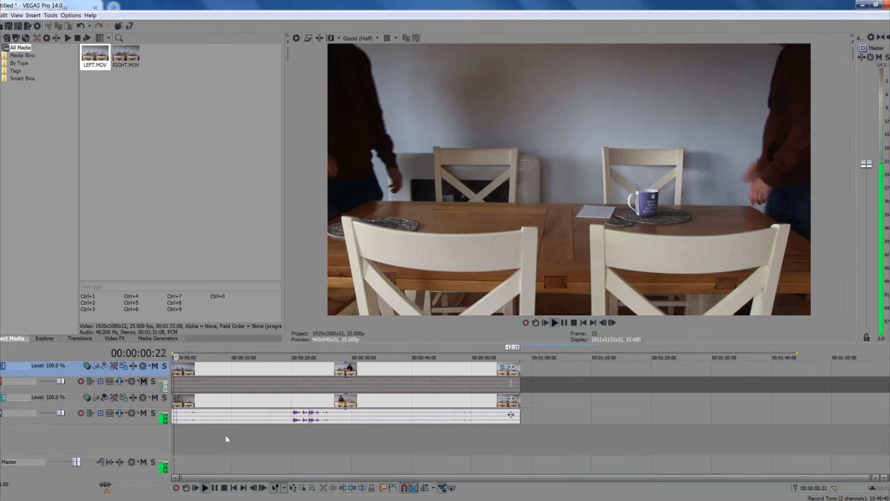
pyautogui.press('space')
pyautogui.click(182, 429)
pyautogui.press('space')
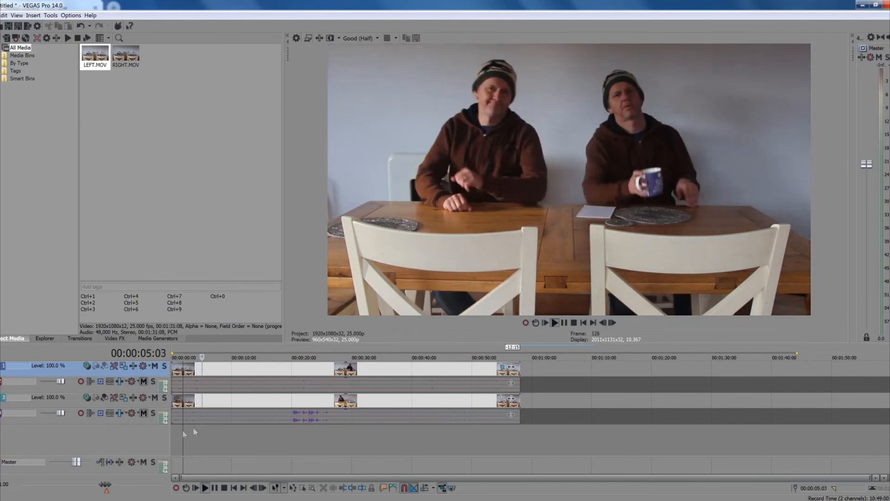
pyautogui.press('space')
# Set the preview quality to Preview (Half) and play the combined clips again.
pyautogui.click(361, 38)
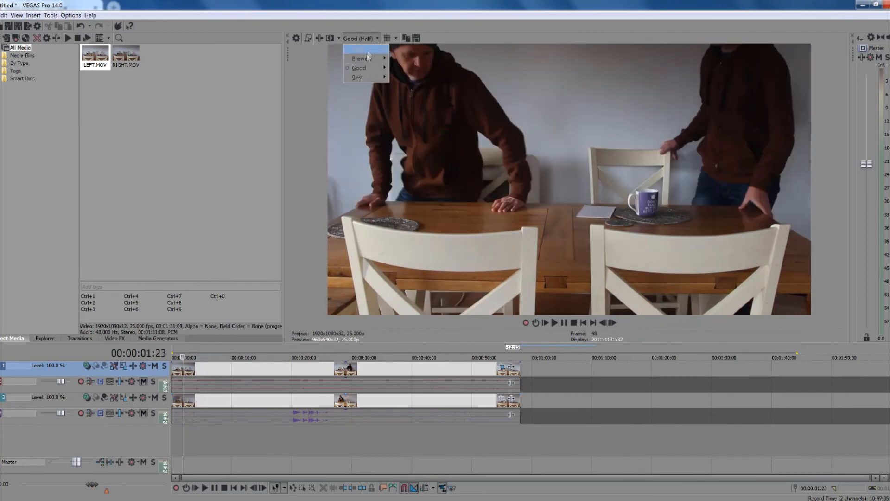
pyautogui.moveTo(367, 59)
pyautogui.click(404, 77)
pyautogui.press('space')
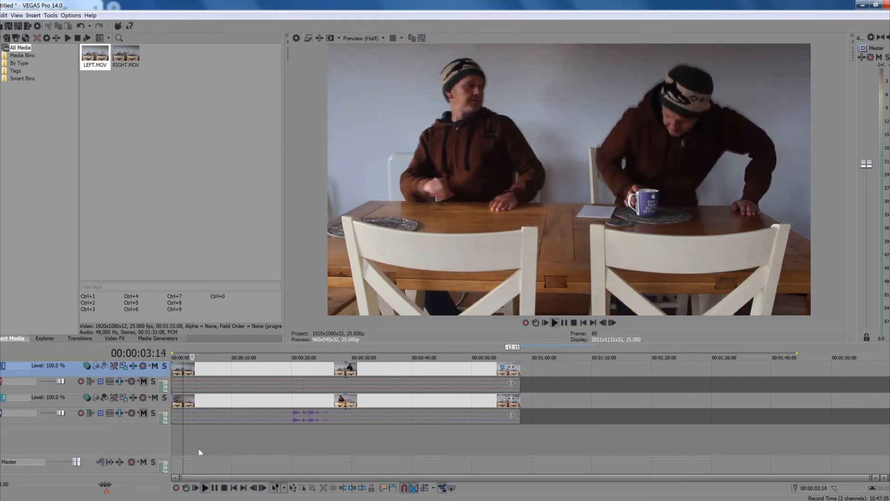